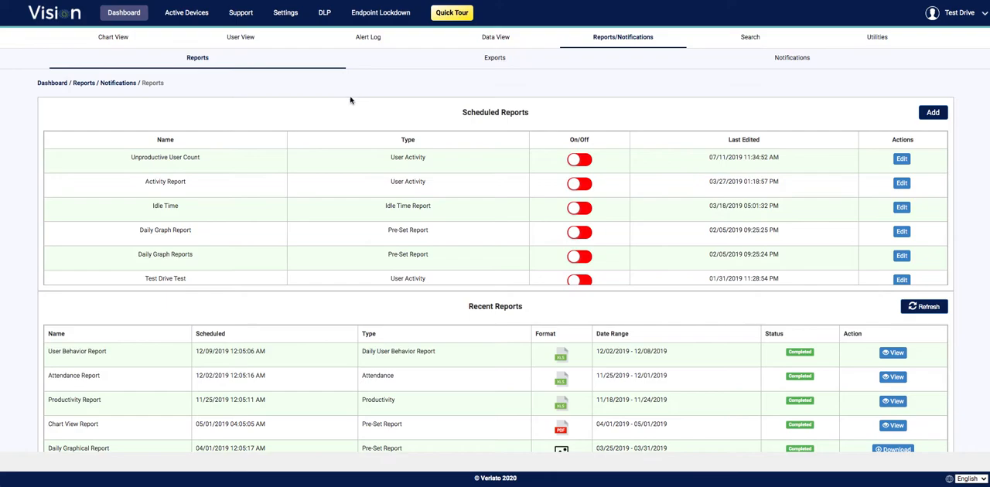
Open the Reports/Notifications page and start a new scheduled report of the Productivity & Attendance type
click(123, 14)
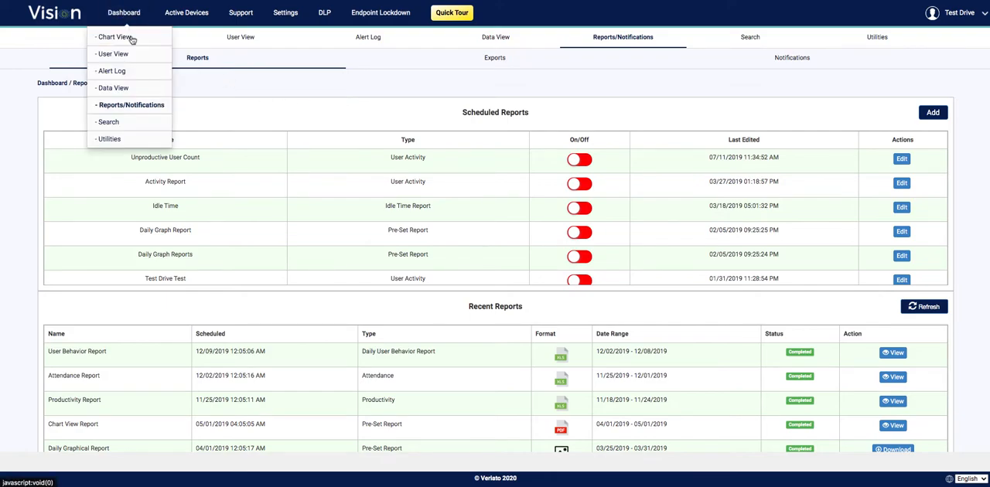
click(131, 107)
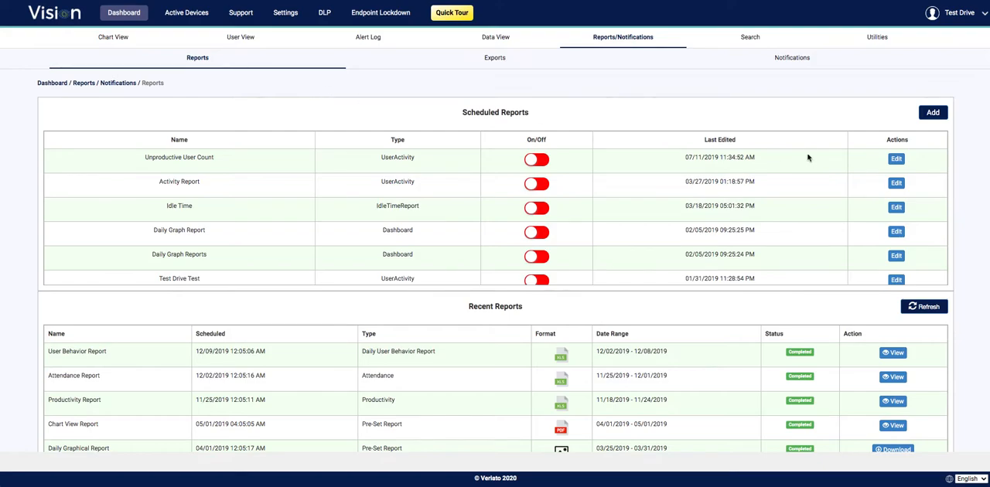
click(933, 114)
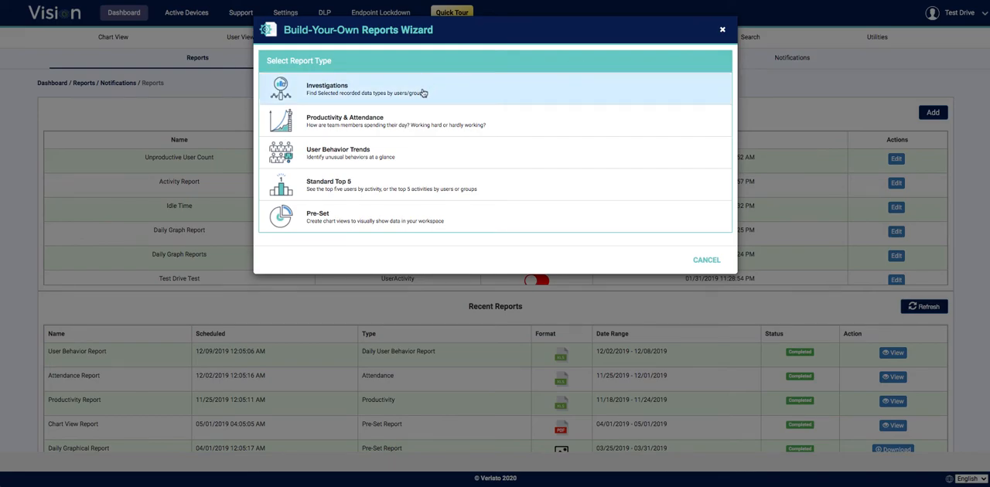
click(381, 127)
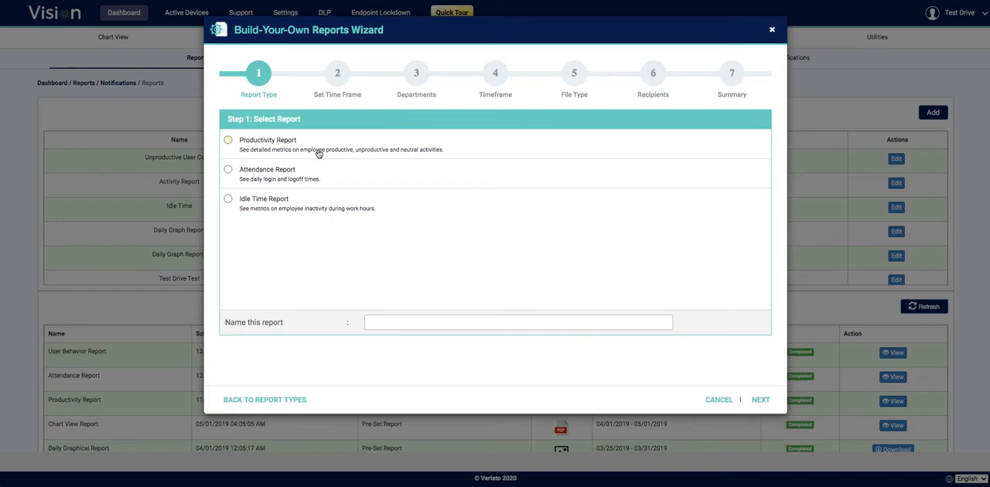
Choose Attendance Report as the report to run and name it "Attendance Report"
click(287, 171)
click(406, 319)
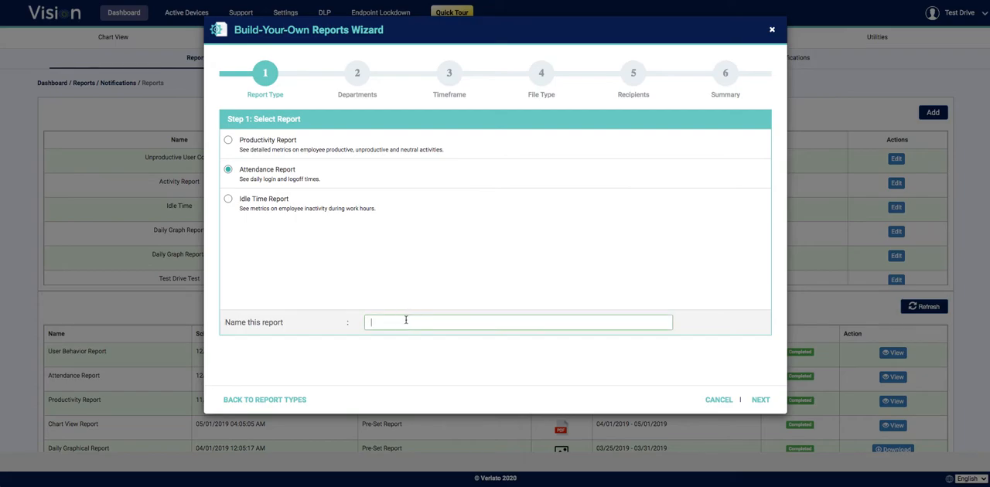
text(Attendance Report)
click(761, 400)
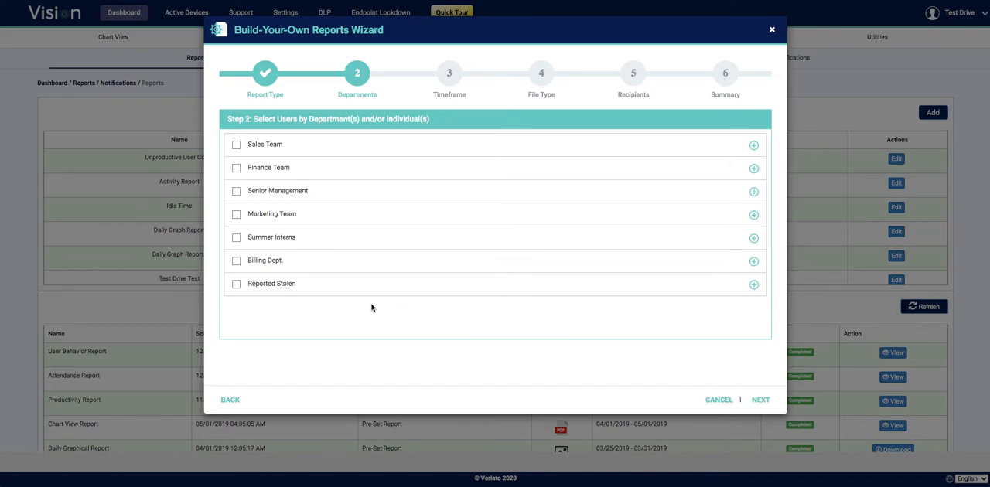
Include the Sales Team, Finance Team and Senior Management departments in the report
click(754, 145)
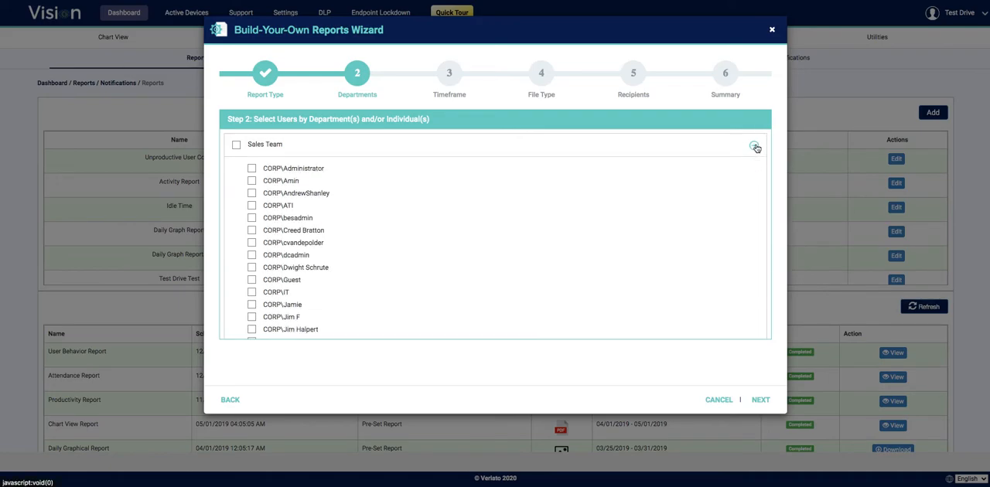
click(755, 147)
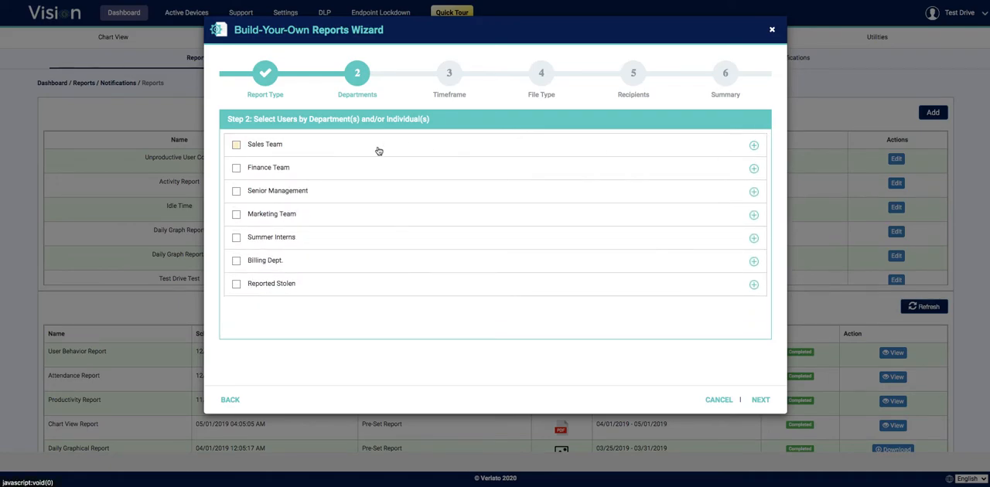
click(237, 146)
click(236, 168)
click(236, 191)
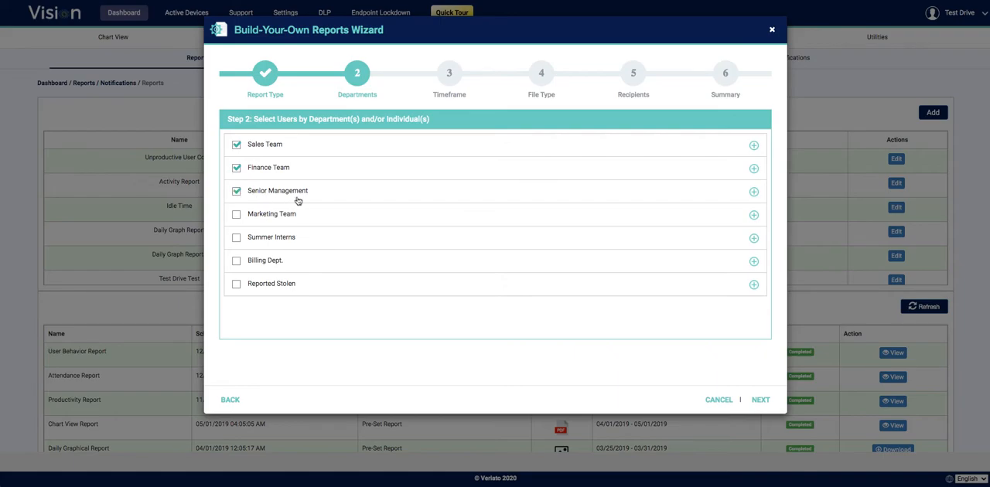
click(761, 401)
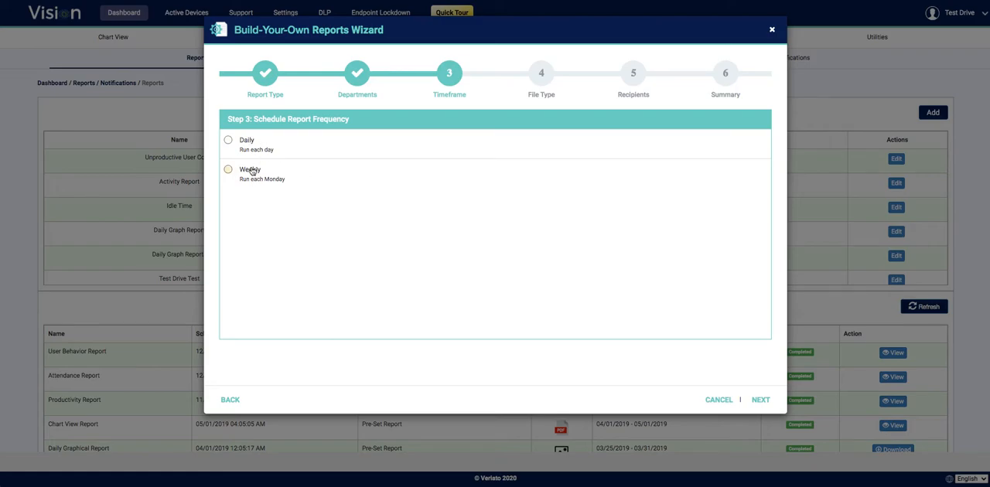
Schedule the report to run daily and set its file type to Excel
click(244, 142)
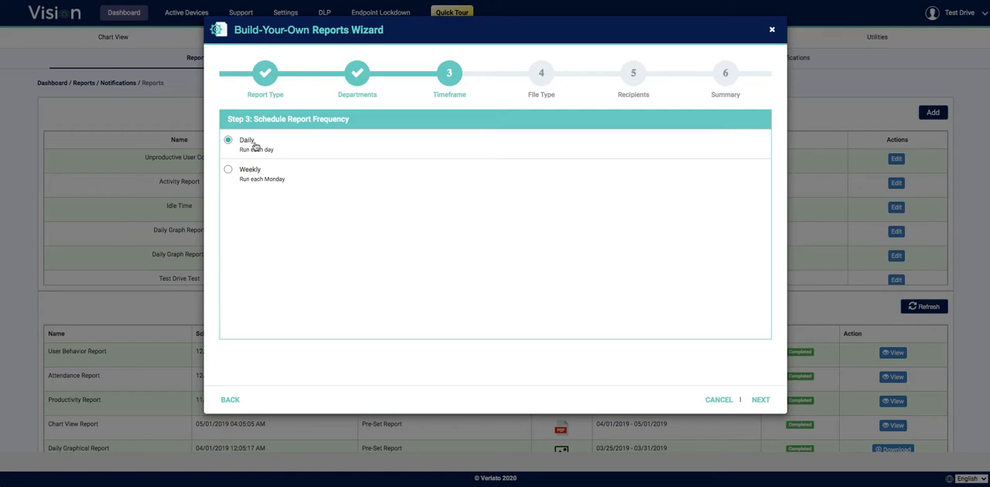
click(762, 400)
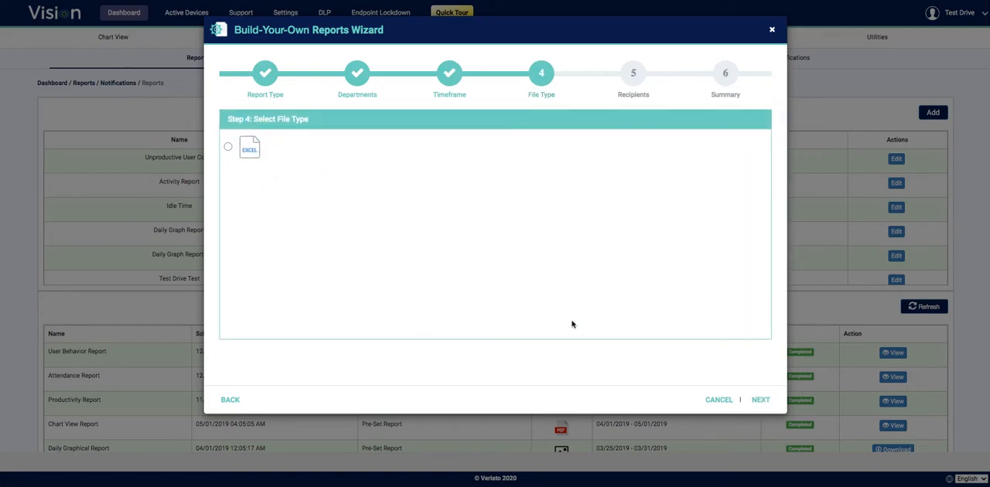
click(229, 149)
click(229, 149)
click(762, 402)
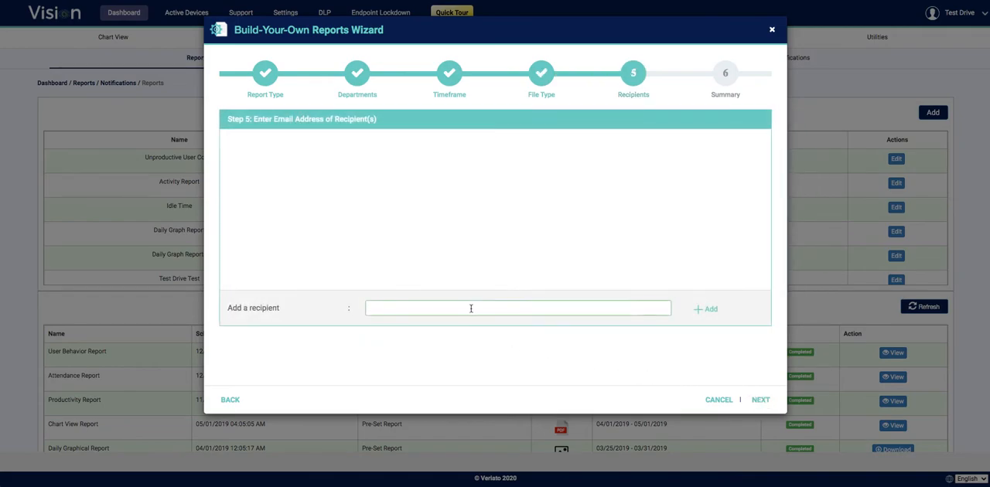
Add the recipient's email address to the report and proceed to the summary
click(471, 308)
text(test@test.com)
click(703, 312)
click(627, 310)
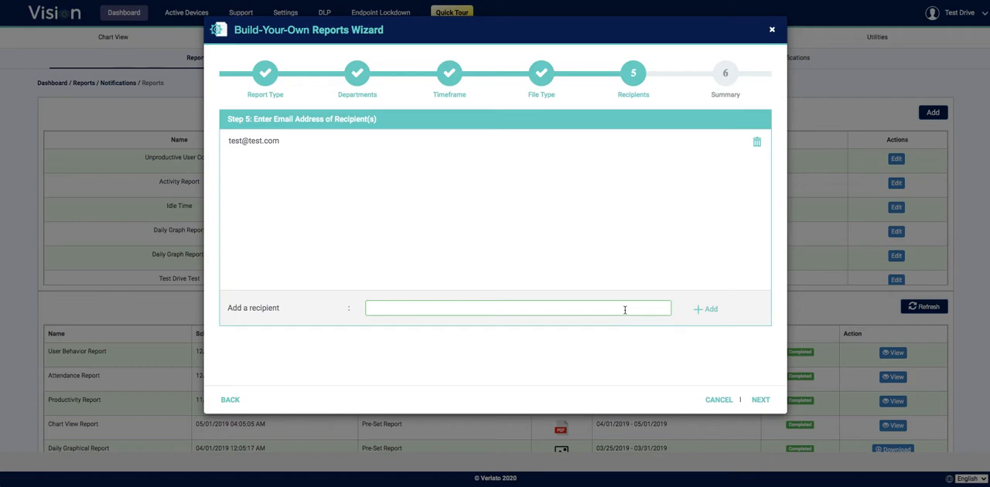
click(760, 400)
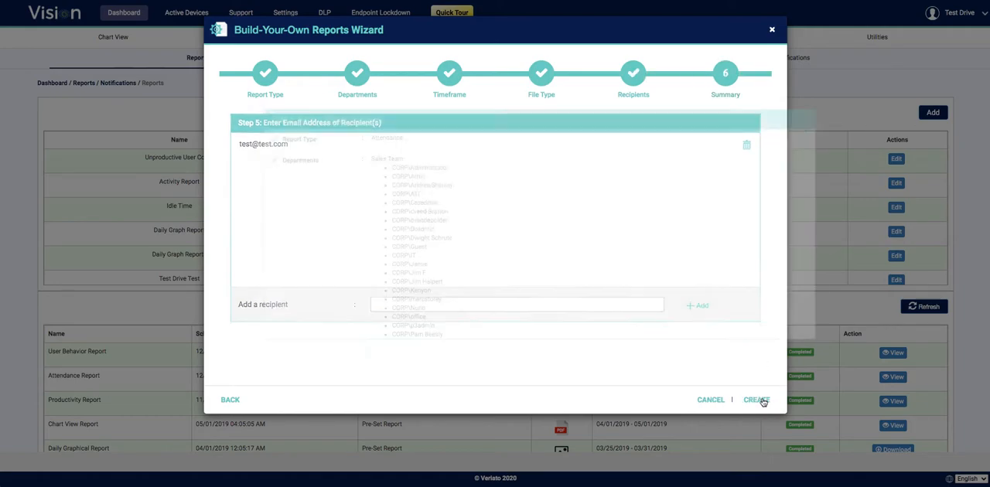
Create the attendance report after reviewing its summary, and switch it off in the scheduled reports list
scroll(556, 266, down, 2)
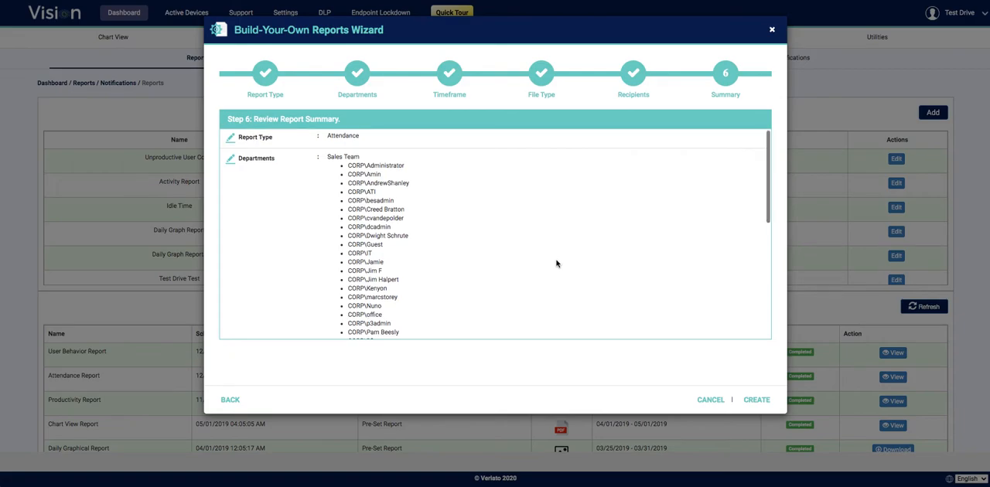
scroll(555, 266, down, 10)
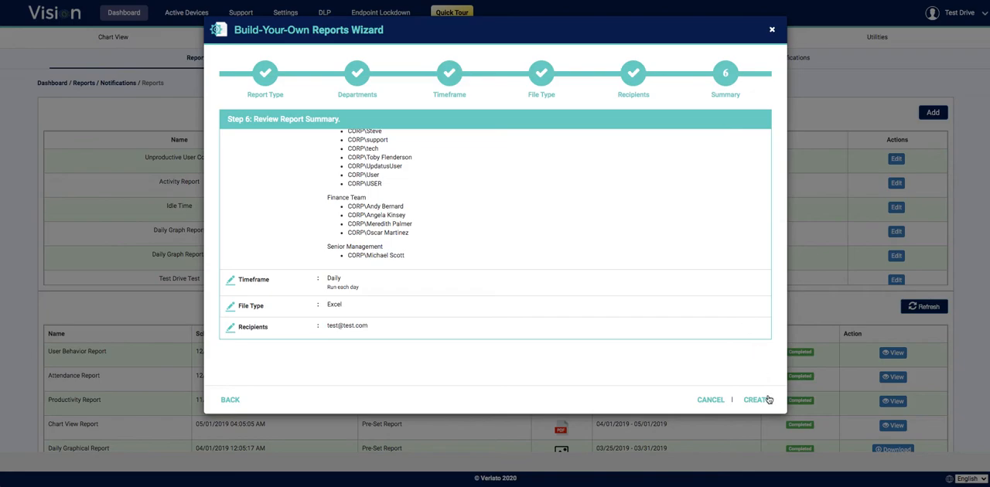
click(767, 400)
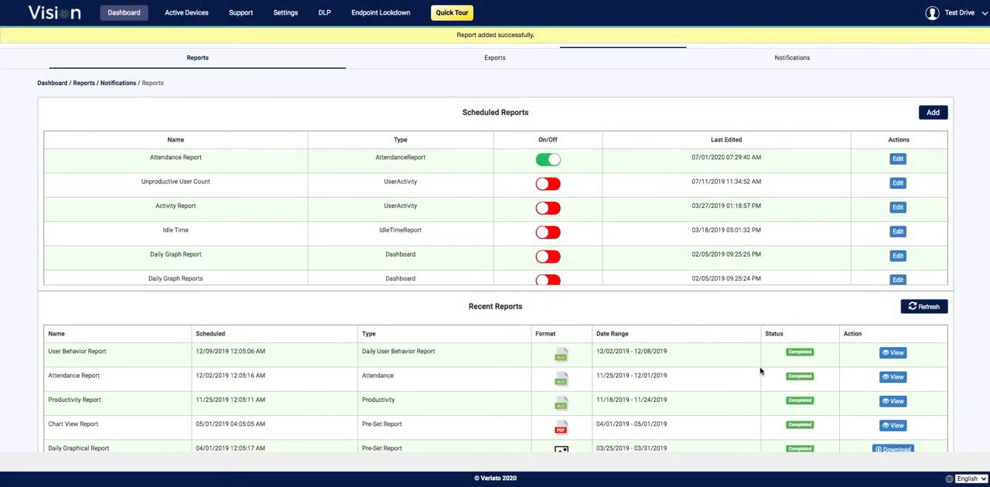
click(548, 163)
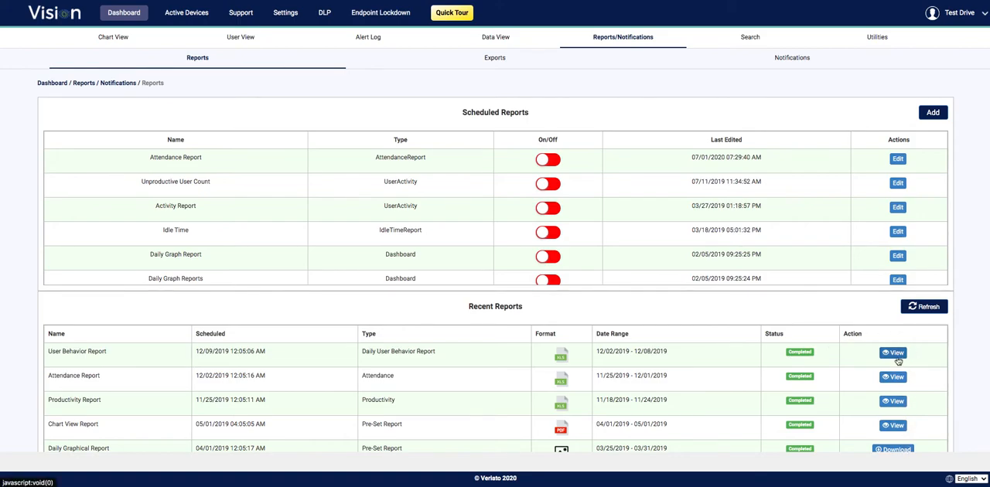
View the Exports page and look at the export type options offered for a new export
click(494, 57)
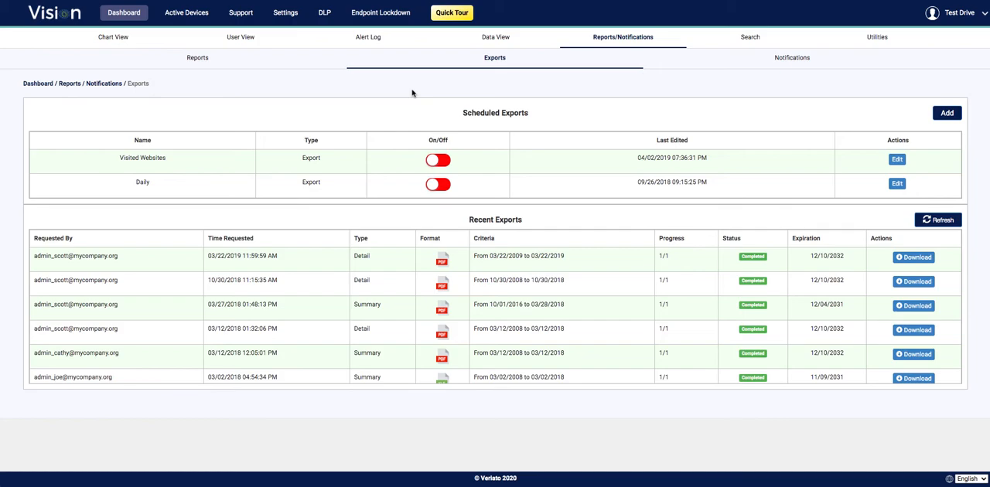
click(945, 114)
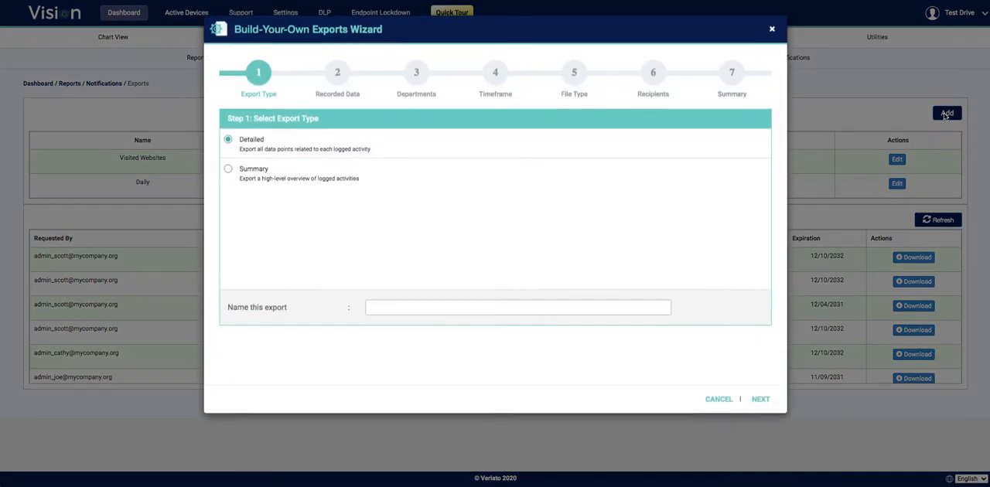
click(772, 29)
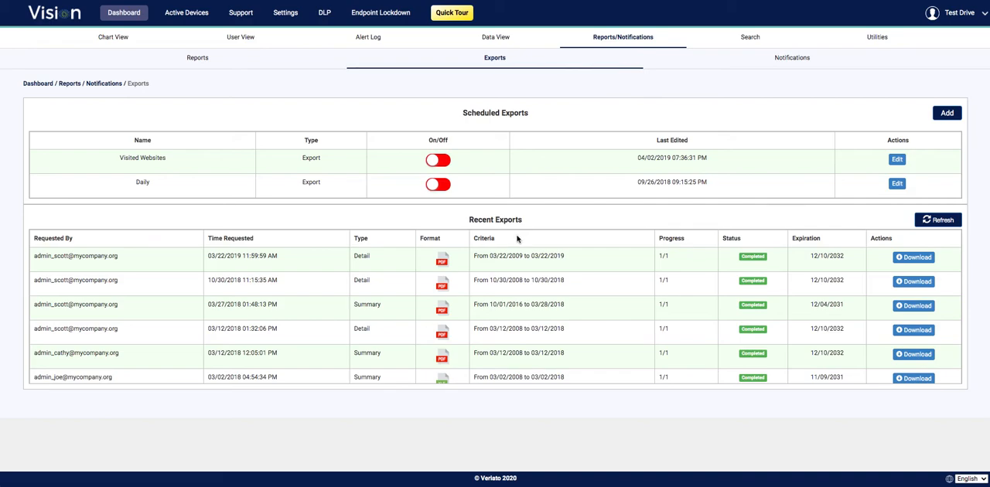
View the Notifications page and look at the notification types offered for a new notification
click(782, 58)
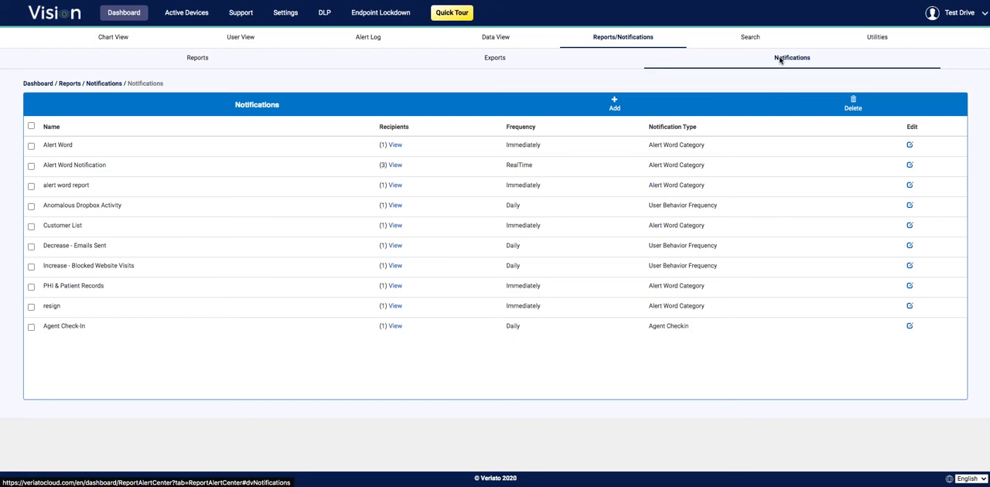
click(614, 106)
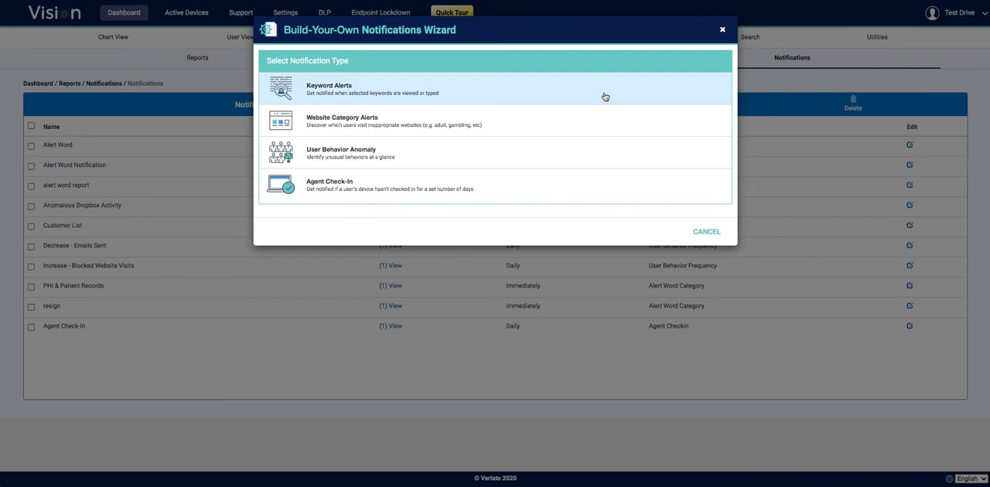
click(723, 29)
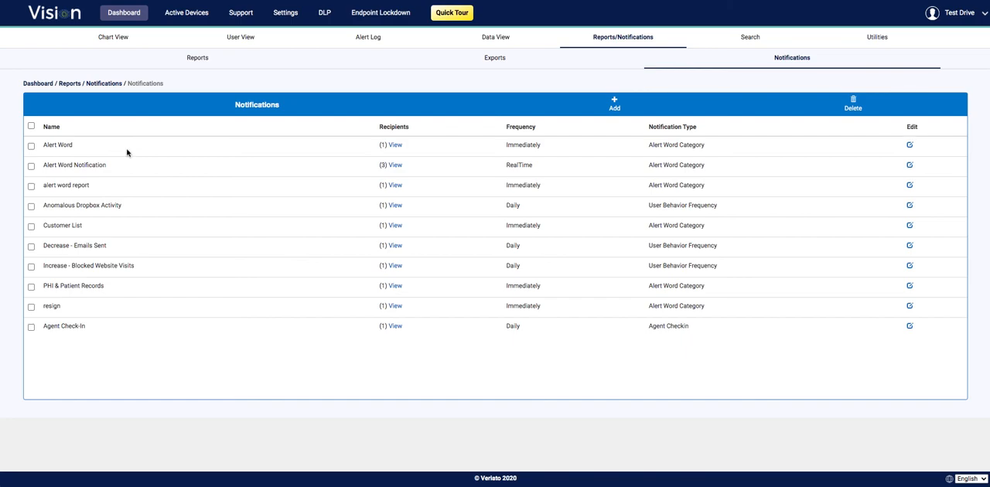
Select the Alert Word notification in the notifications list
click(31, 147)
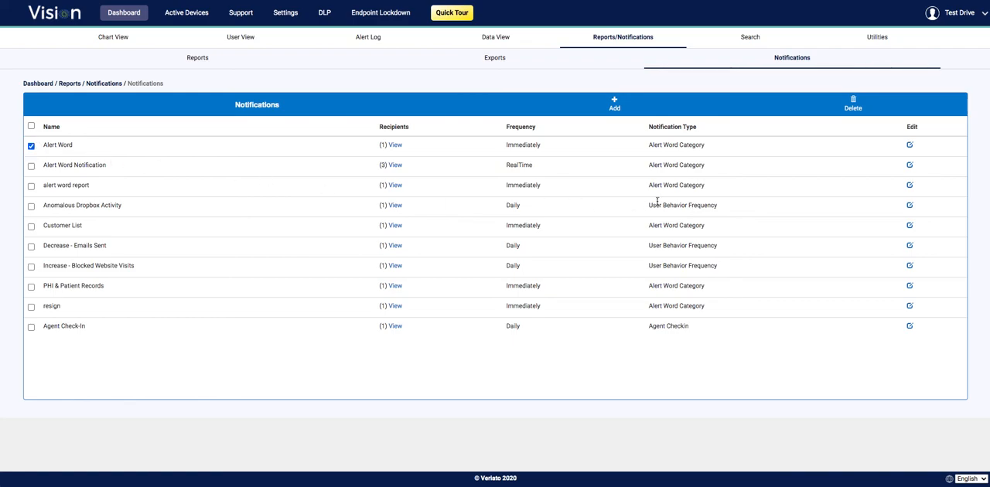